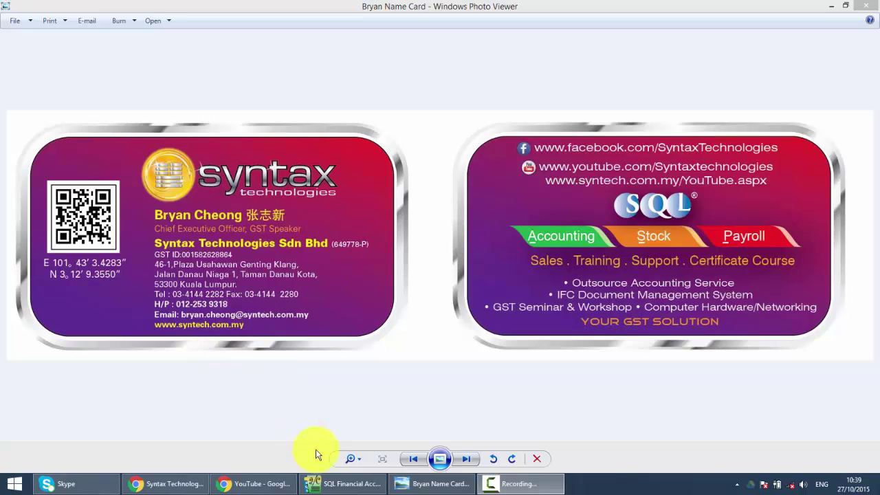
Step: Bring SQL Financial forward and open the Customer Debit Note list from the Customer panel
left_click(324, 489)
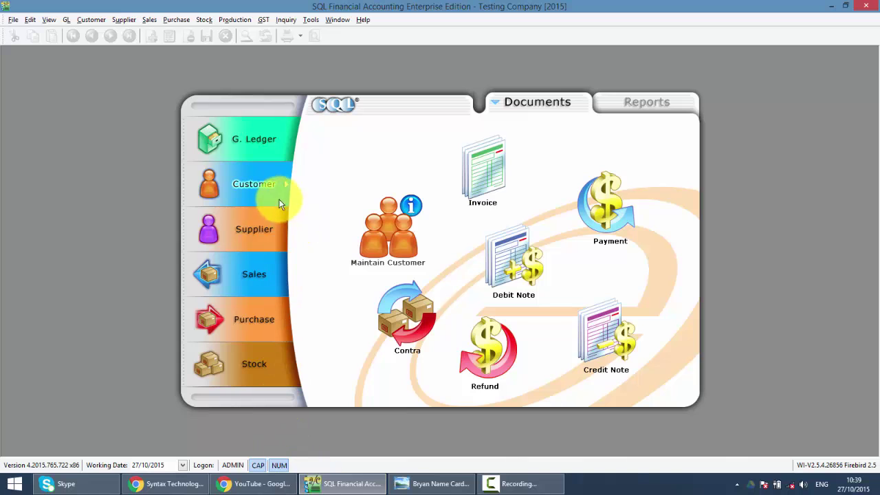
left_click(263, 192)
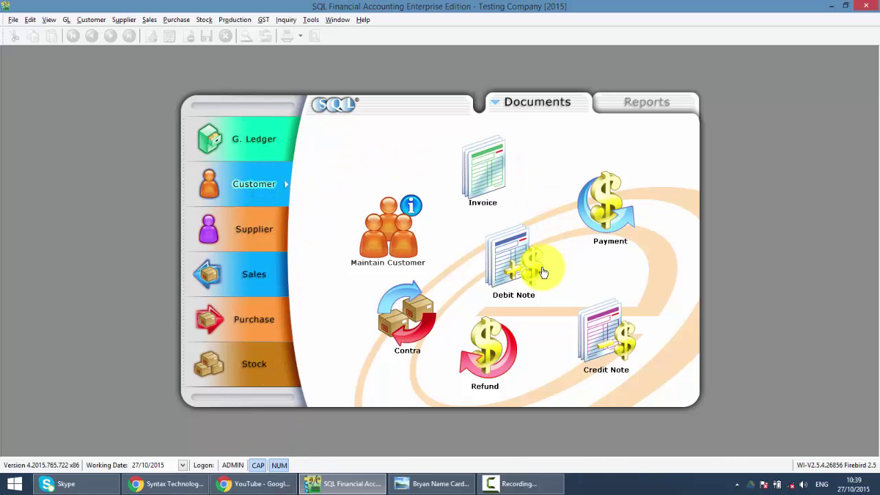
left_click(514, 267)
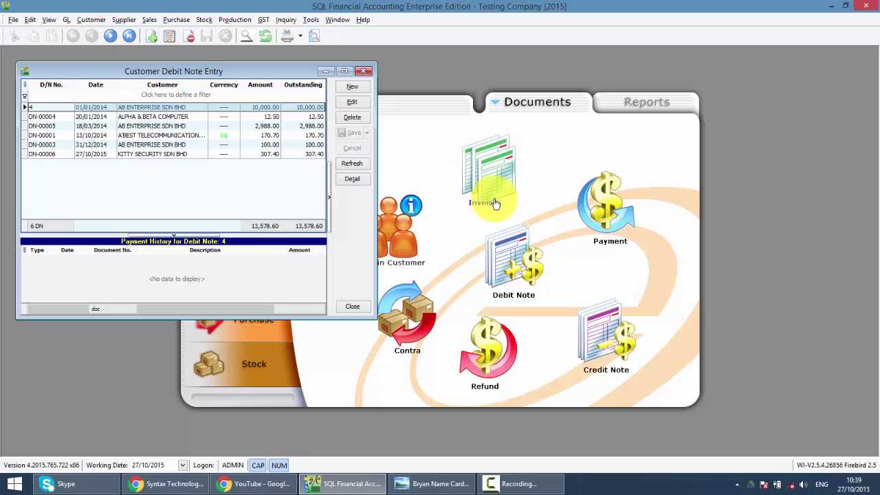
Step: Maximize the debit note list, filter Customer by 'ki', then clear the filter
left_click(346, 72)
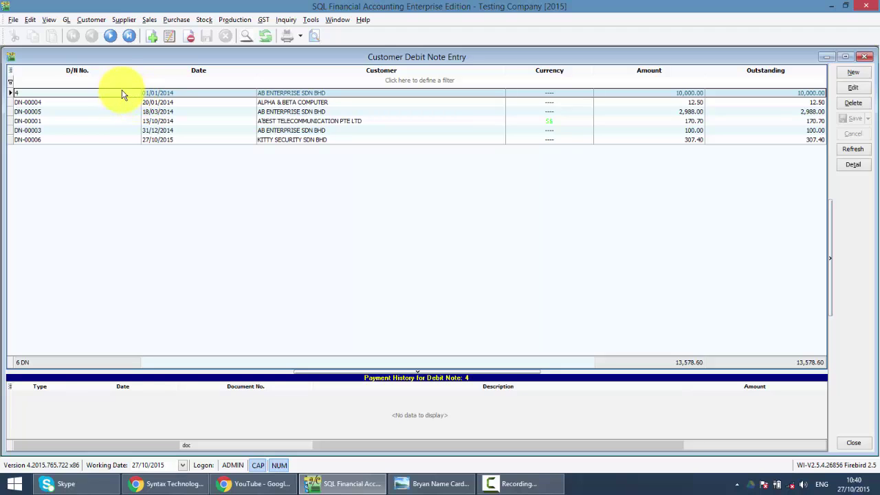
left_click(121, 82)
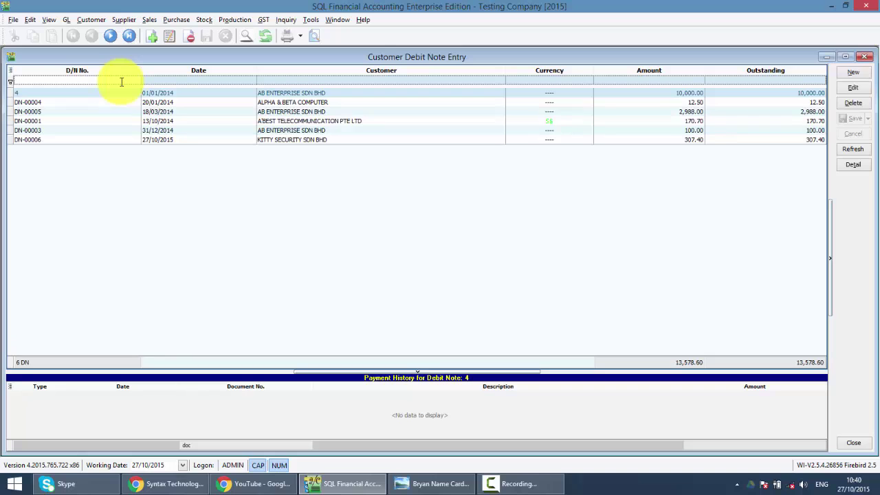
left_click(300, 82)
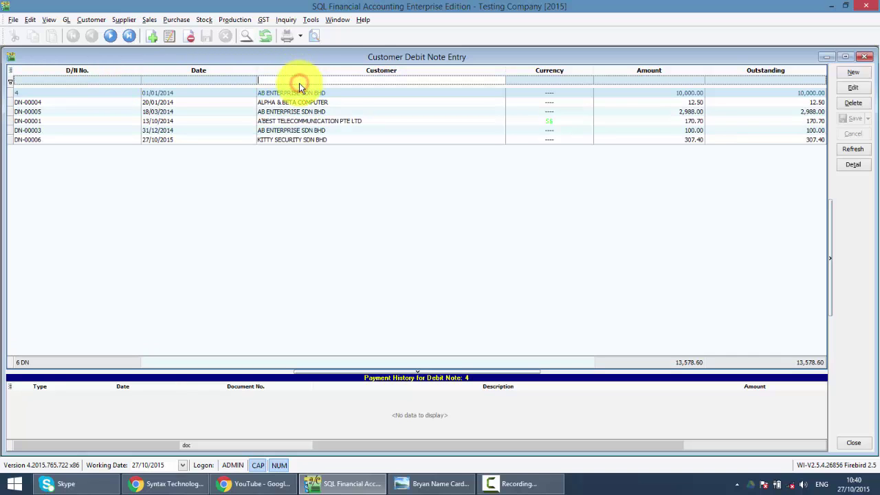
type("ki")
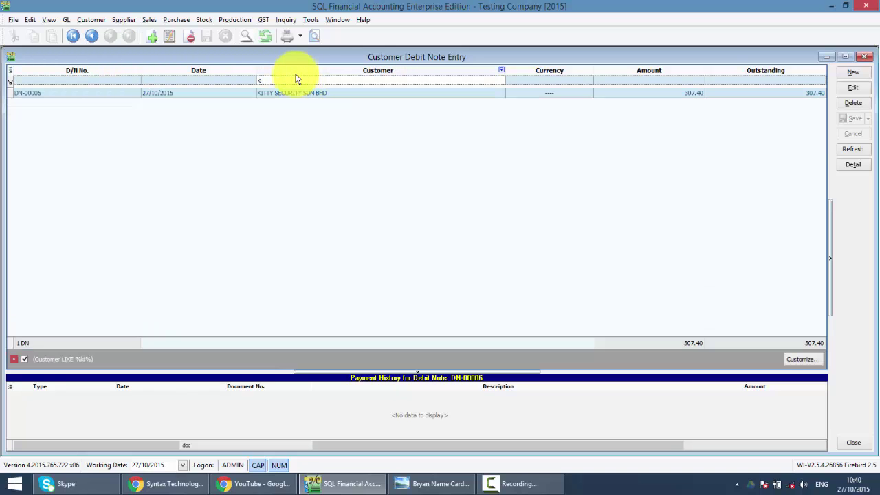
key("BackSpace")
key("BackSpace")
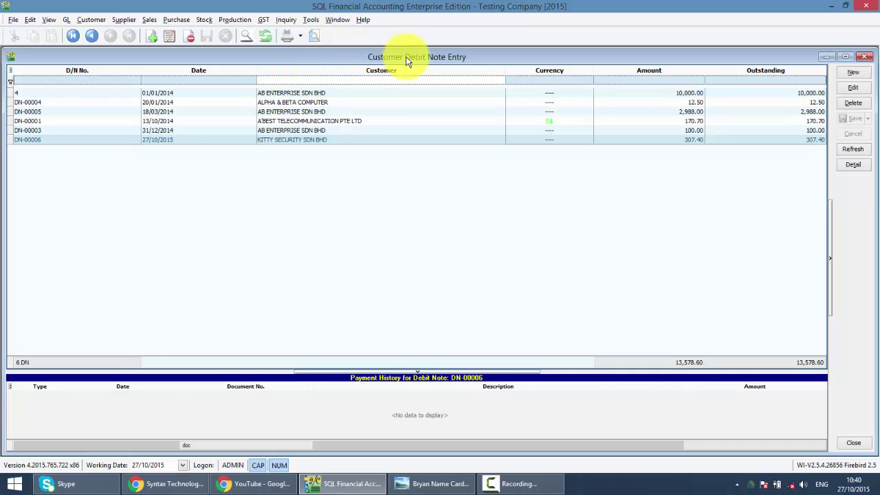
Step: Add an Agent column between Date and Customer via Field Chooser, then start a new debit note
right_click(407, 69)
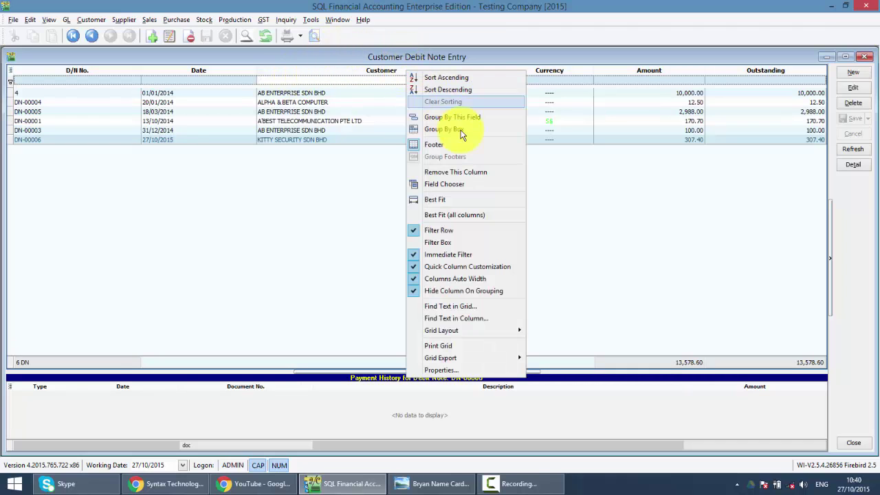
left_click(444, 183)
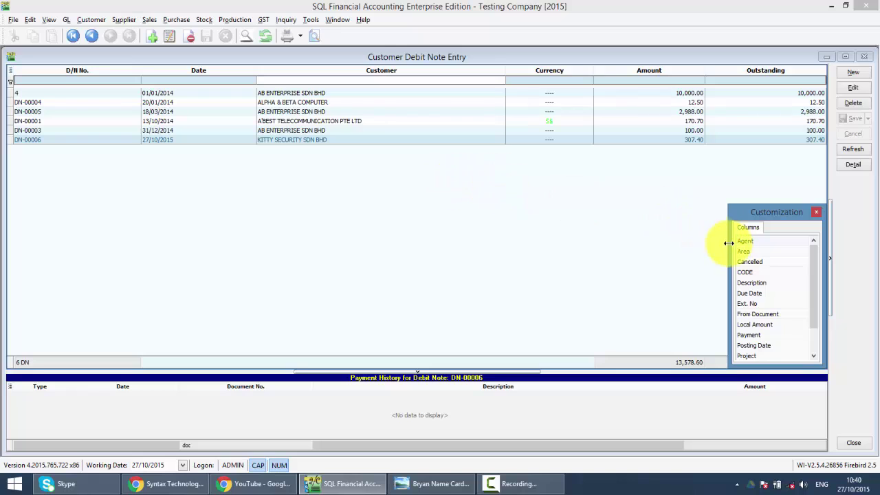
left_click_drag(747, 241, 244, 74)
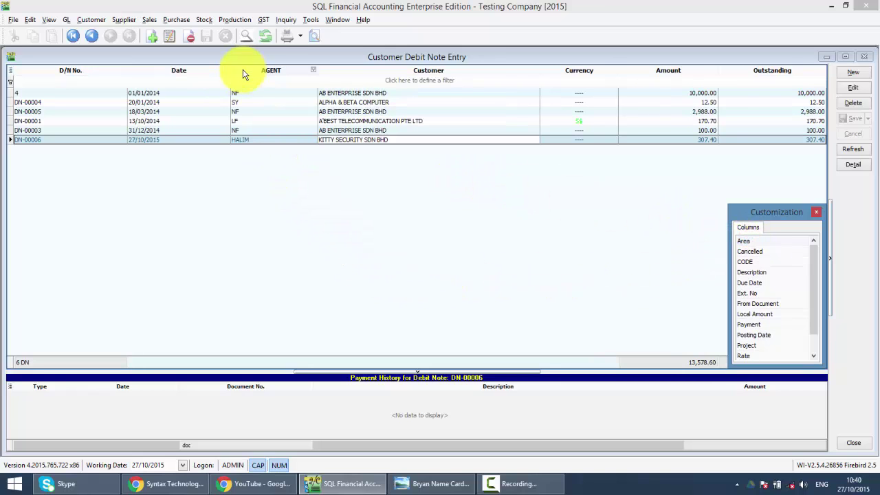
left_click(817, 212)
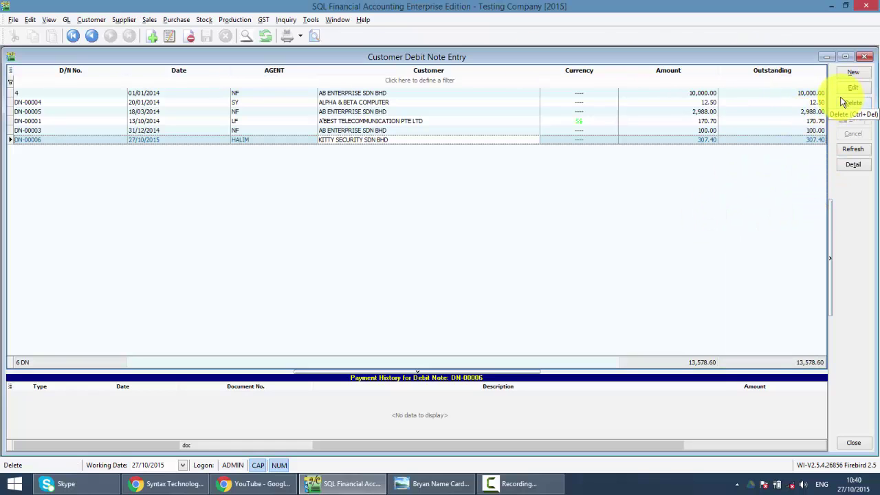
left_click(852, 73)
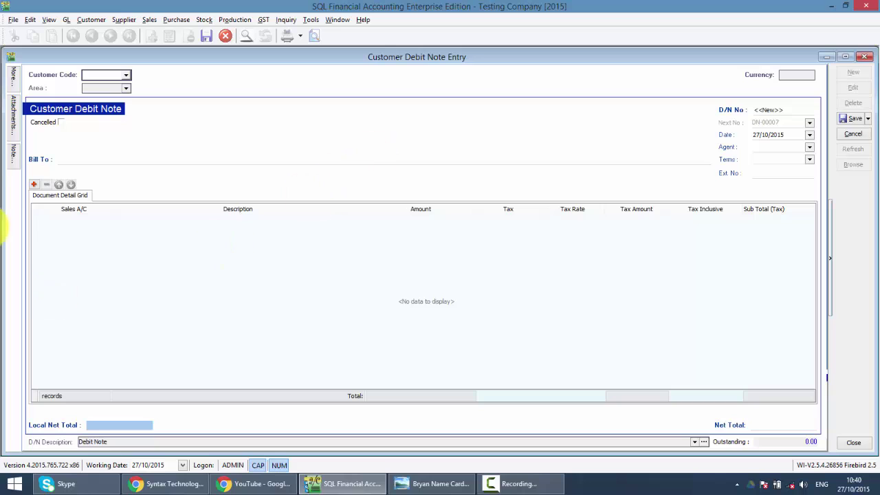
Step: Search the customer lookup for 'sec' and select 300-K0001 KITTY SECURITY SDN BHD
left_click(88, 77)
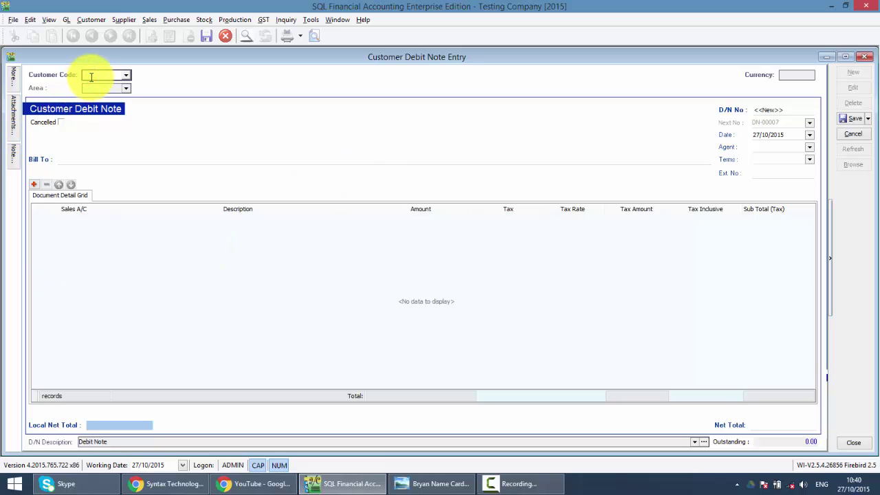
type("ki")
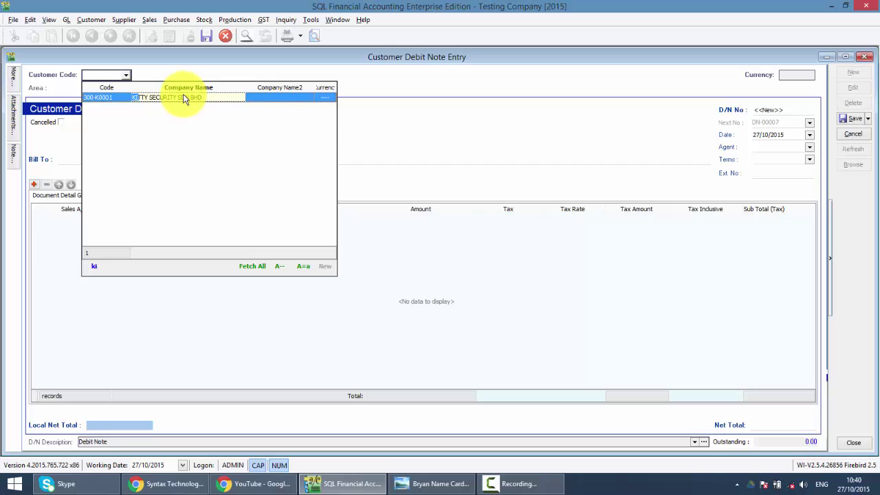
key("BackSpace")
key("Tab")
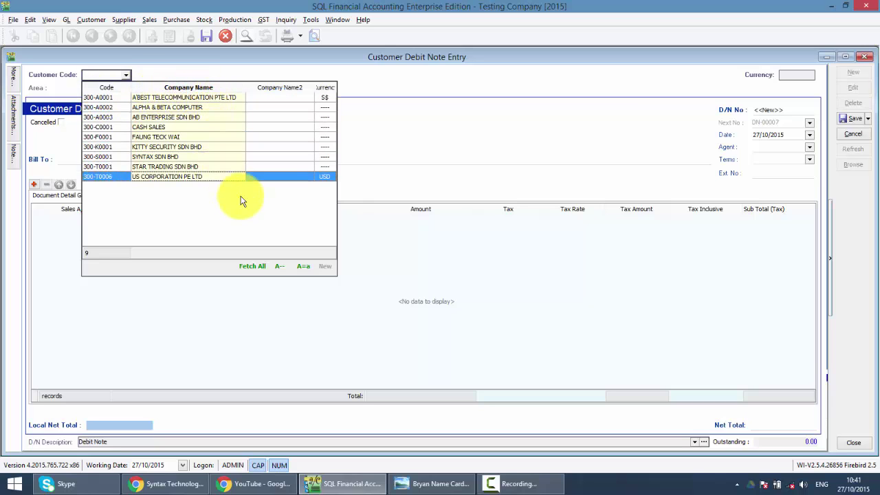
left_click(281, 270)
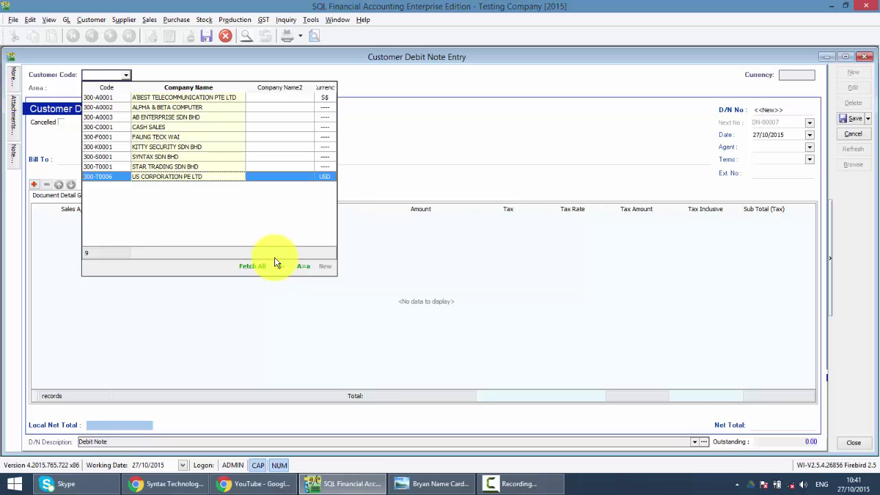
type("sec")
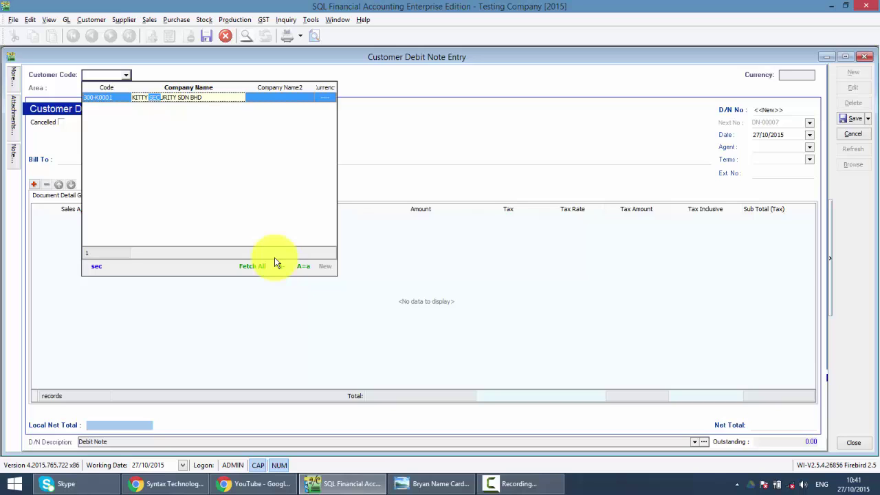
key("Return")
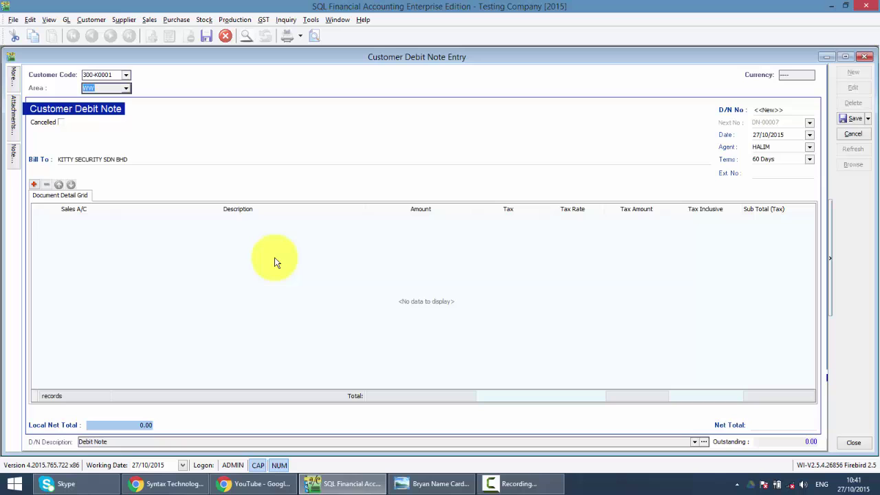
Step: Add a line with sales account 913-000 Sales Commission
left_click(30, 184)
left_click(57, 221)
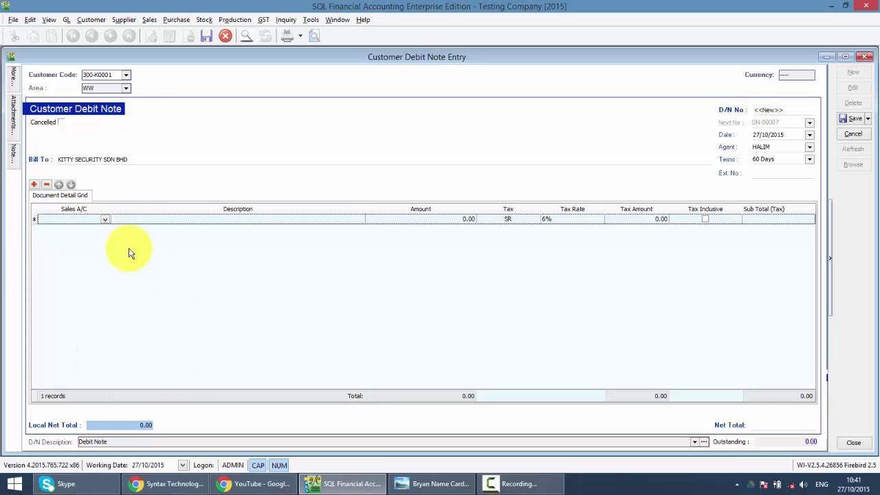
type("sal")
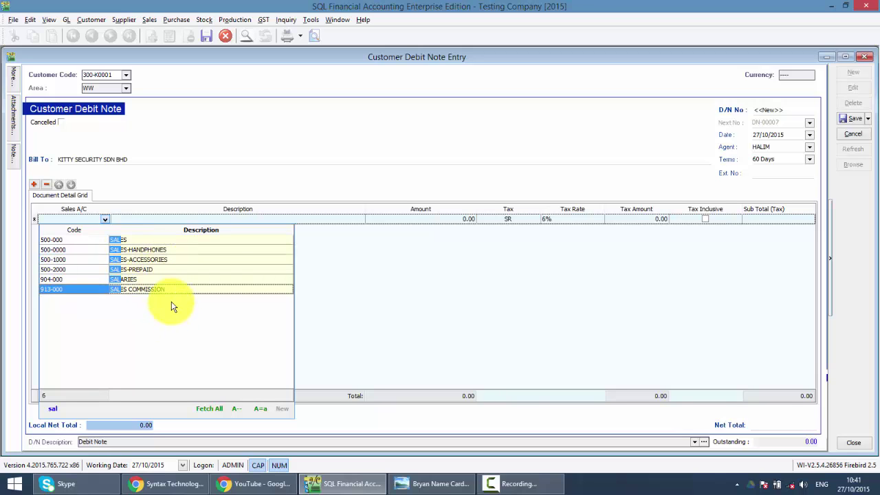
key("Escape")
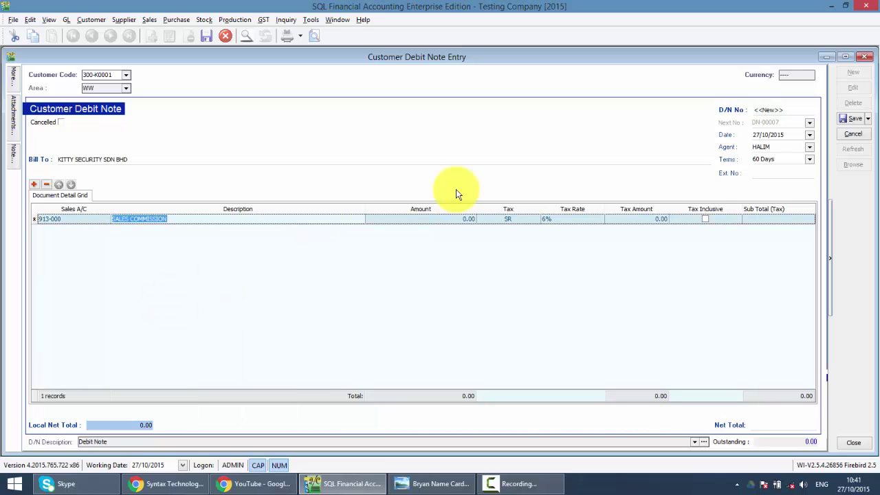
Step: Set the line amount to 100.00 with SR 6% tax, giving 106.00
left_click(464, 220)
type("100")
key("Tab")
left_click(531, 267)
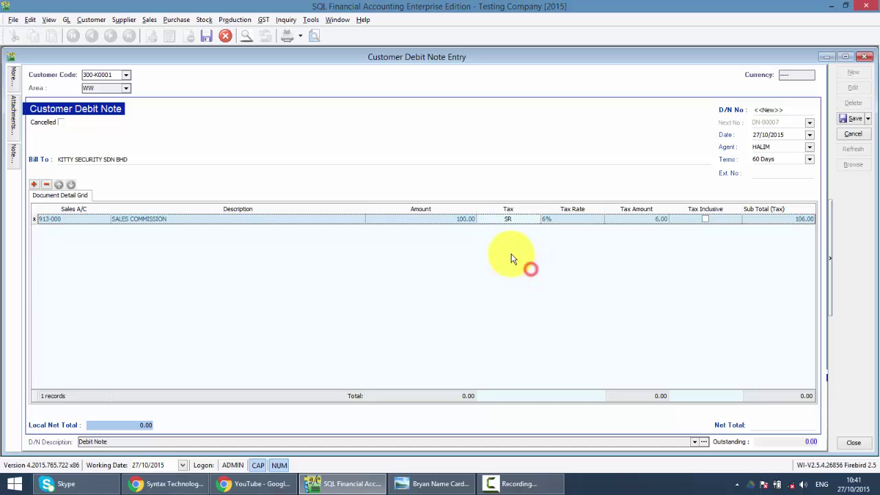
left_click(535, 218)
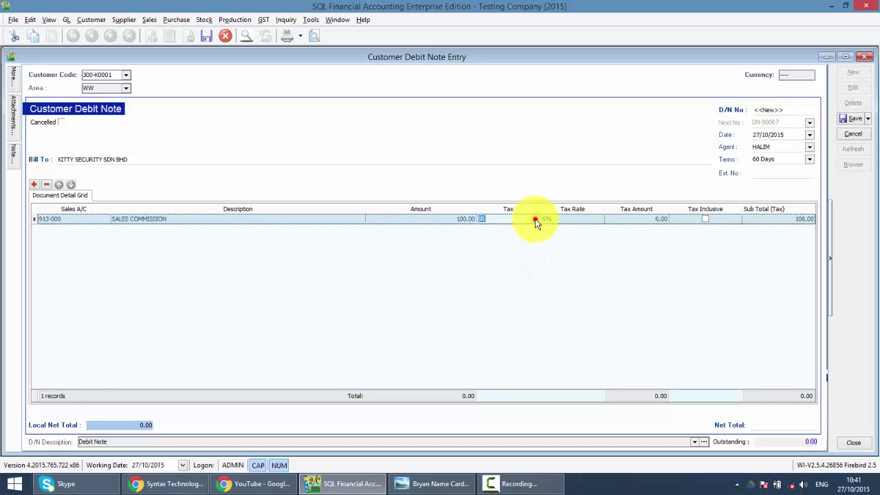
left_click(530, 277)
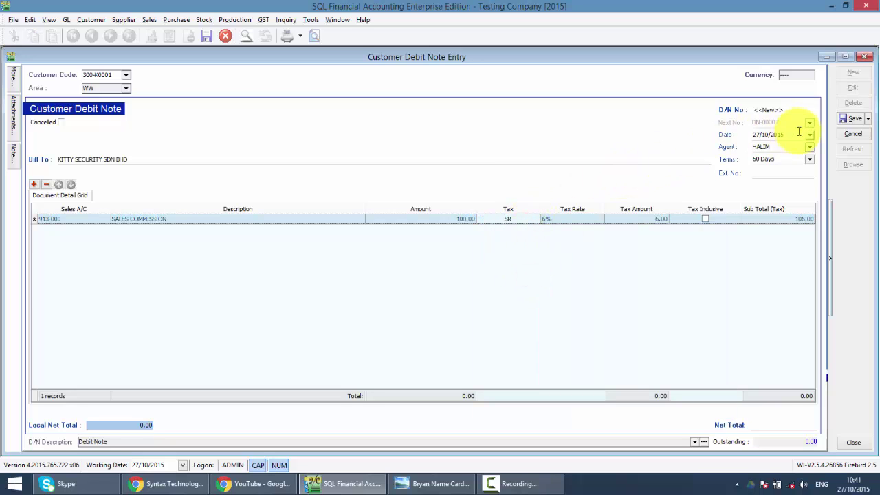
Step: Save DN-00007, preview it with the 'Cust Debit Note - Full' layout, and close the form
left_click(847, 121)
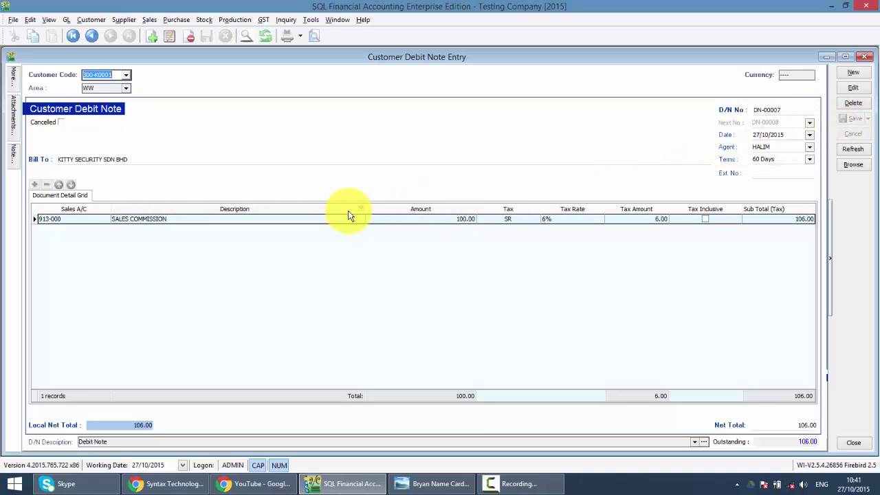
left_click(317, 37)
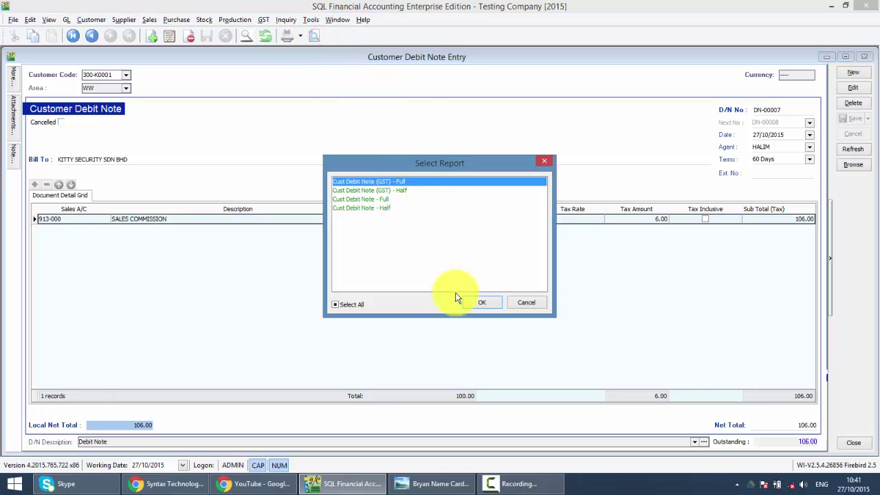
left_click(382, 200)
double_click(383, 203)
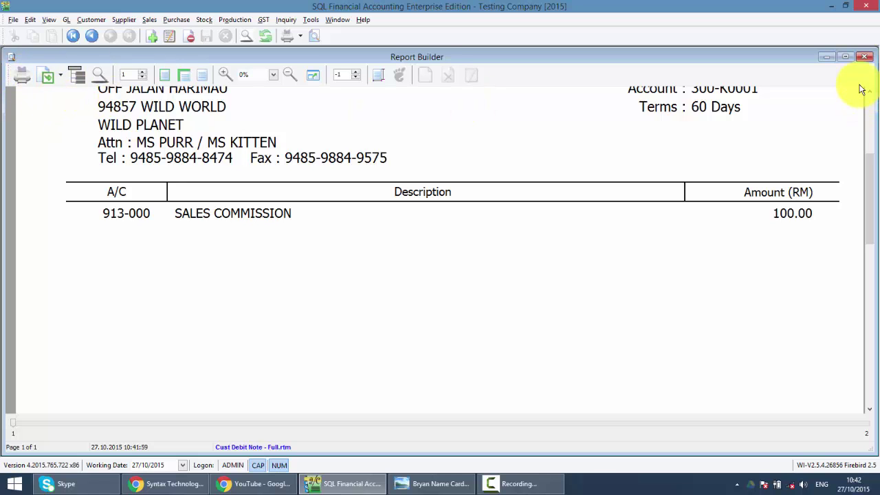
left_click(866, 57)
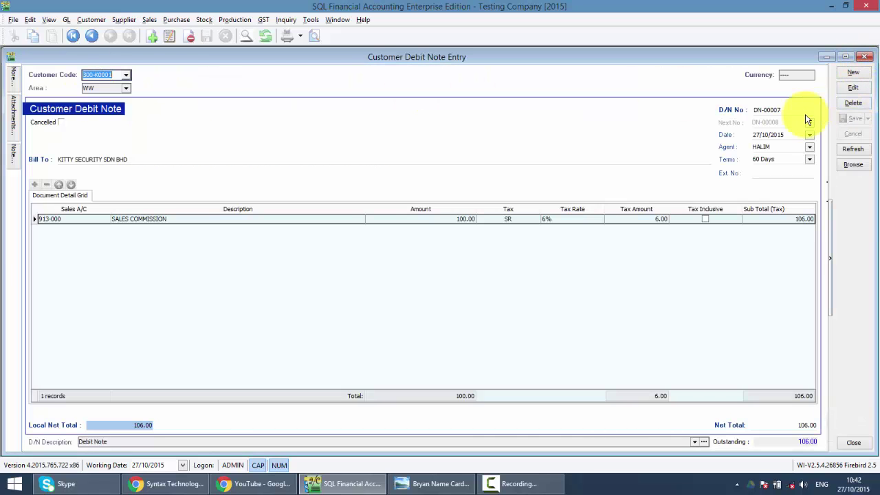
left_click(865, 58)
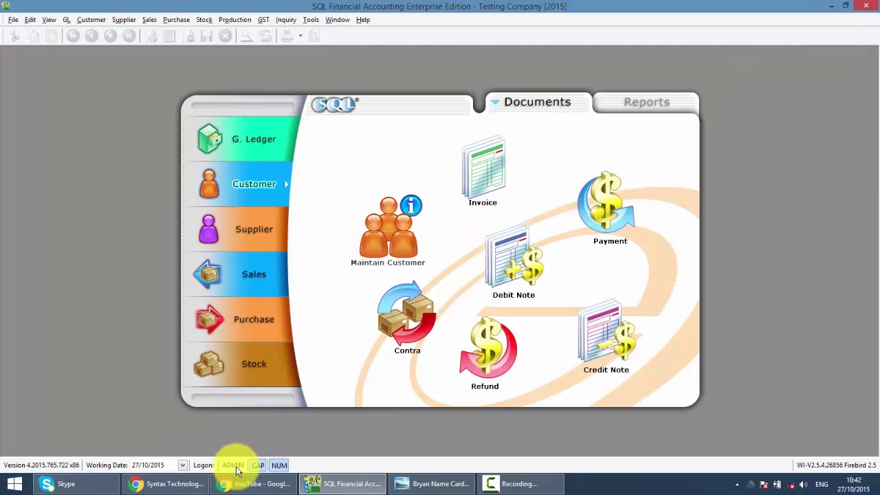
Step: Scroll through the Syntax Technologies Facebook page in Chrome
left_click(169, 487)
scroll(179, 275, "up", 3)
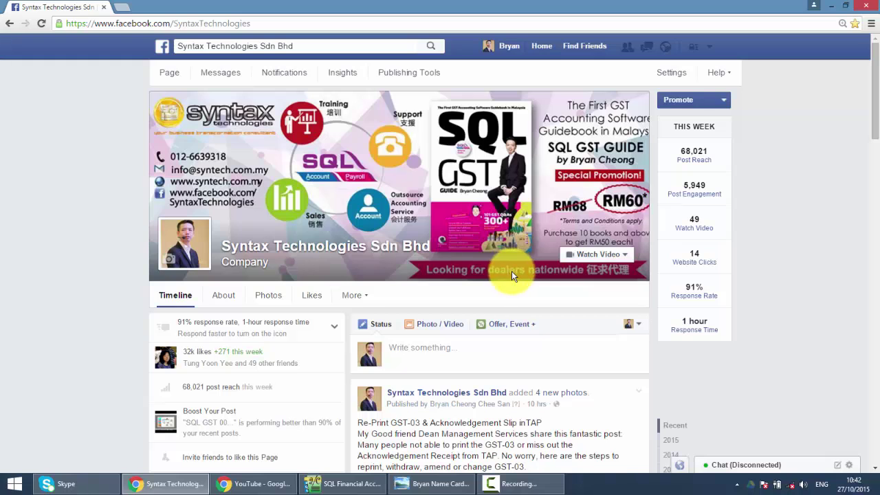
scroll(512, 272, "down", 2)
scroll(505, 260, "down", 2)
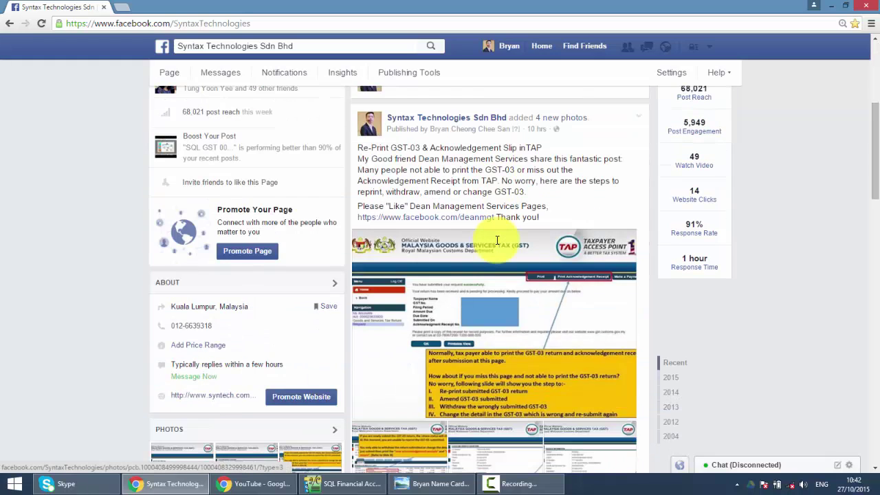
scroll(499, 248, "down", 2)
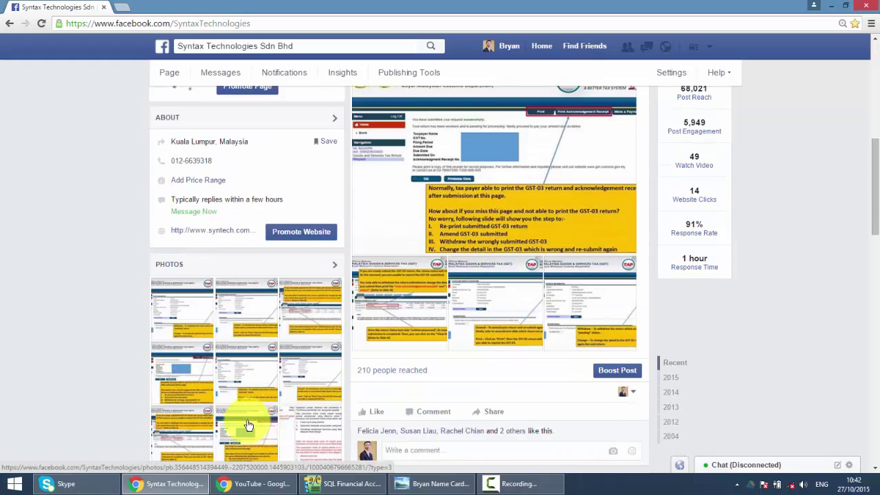
Step: View the company's YouTube video list, then show its business card in Photo Viewer
mouse_move(255, 483)
left_click(246, 484)
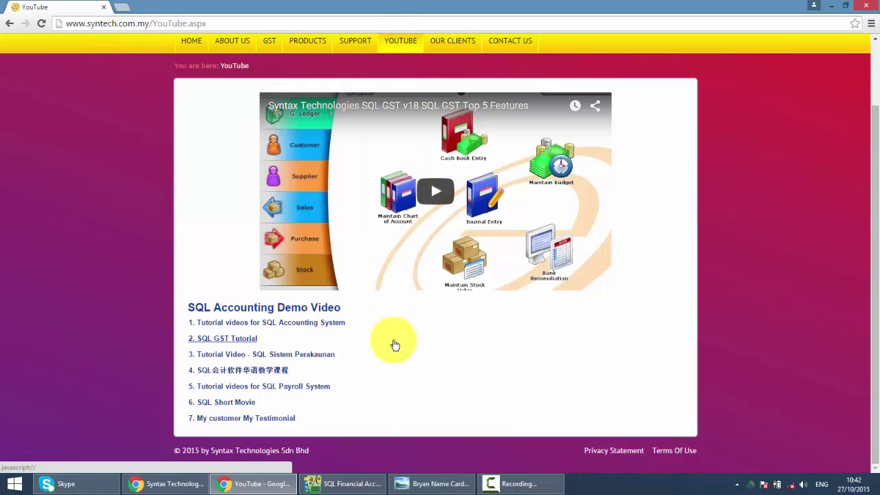
left_click(431, 484)
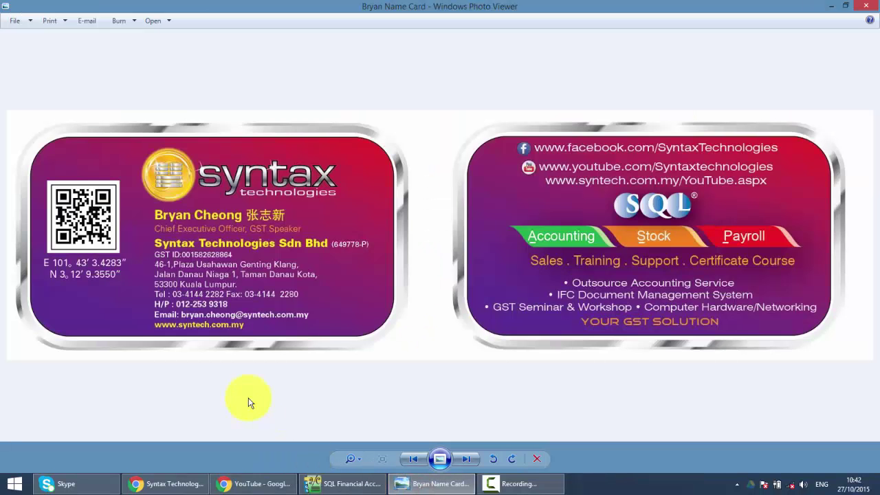